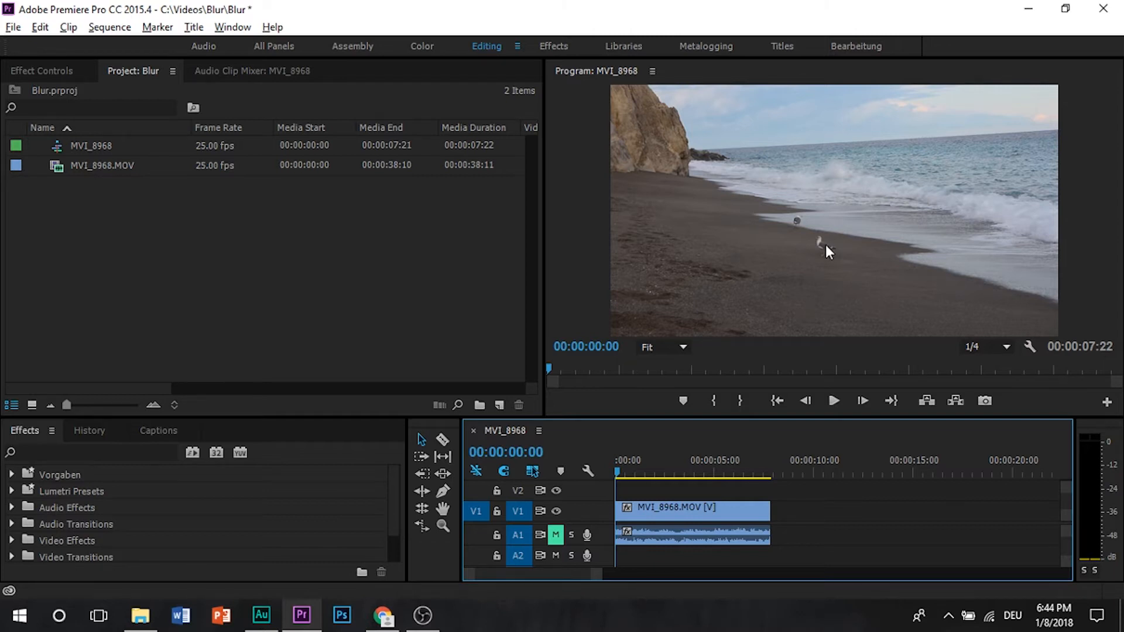
Step: Create a 1920 × 1080, 25 fps adjustment layer and place it on track V2 above the clip, spanning its full length
right_click(175, 245)
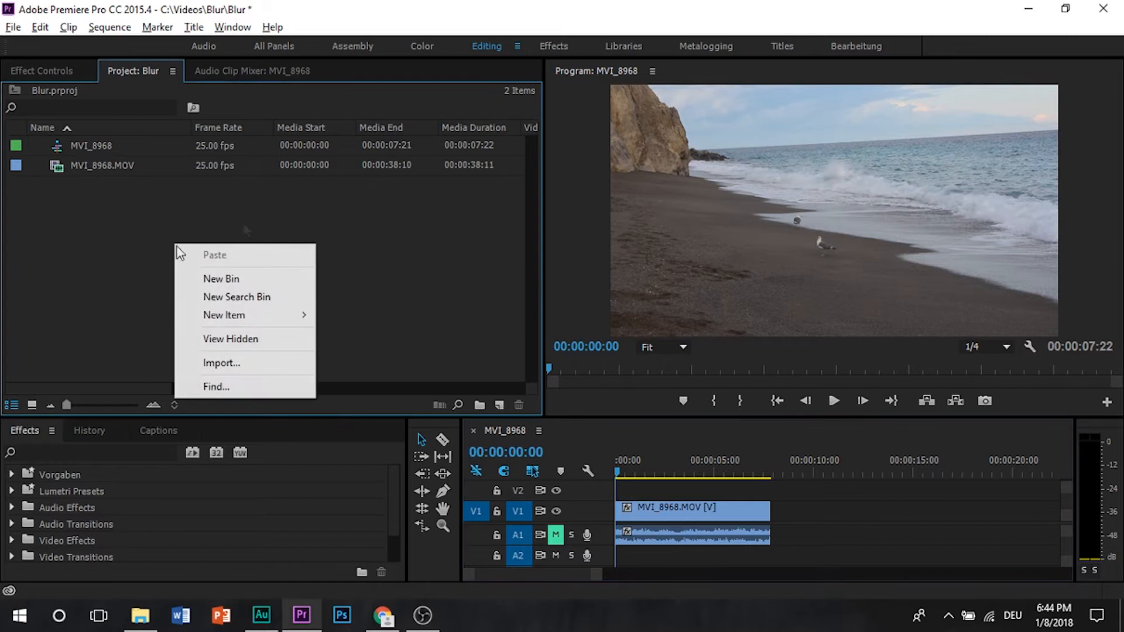
mouse_move(217, 316)
click(381, 351)
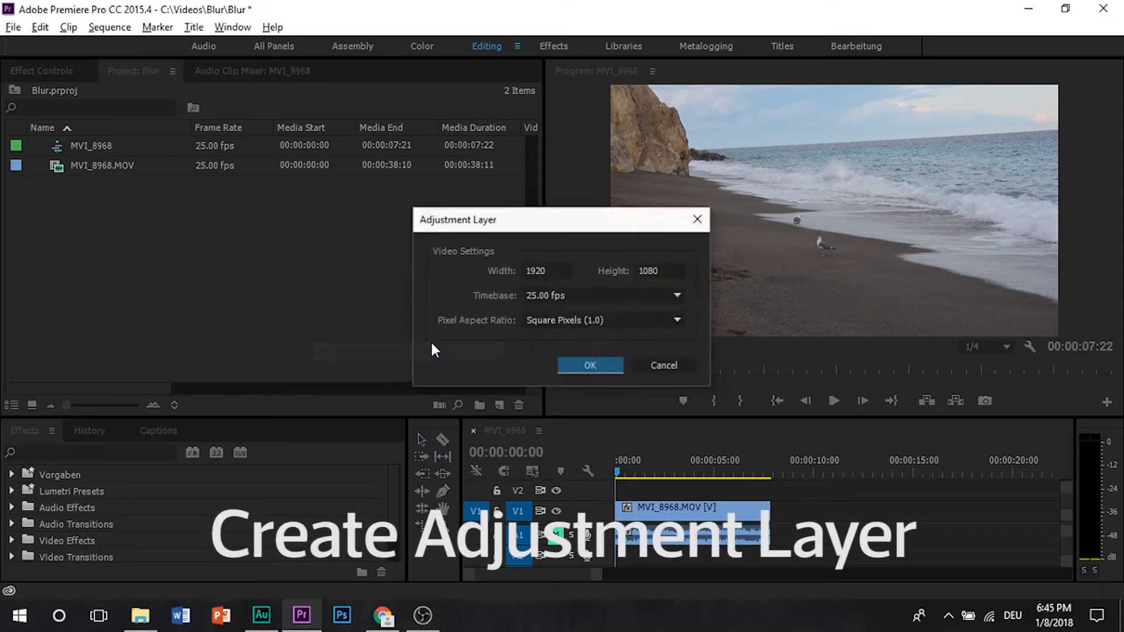
click(575, 368)
drag(108, 142, 771, 489)
Step: Add an elliptical opacity mask to the adjustment layer and shrink it to a small circle around the front seagull
click(647, 488)
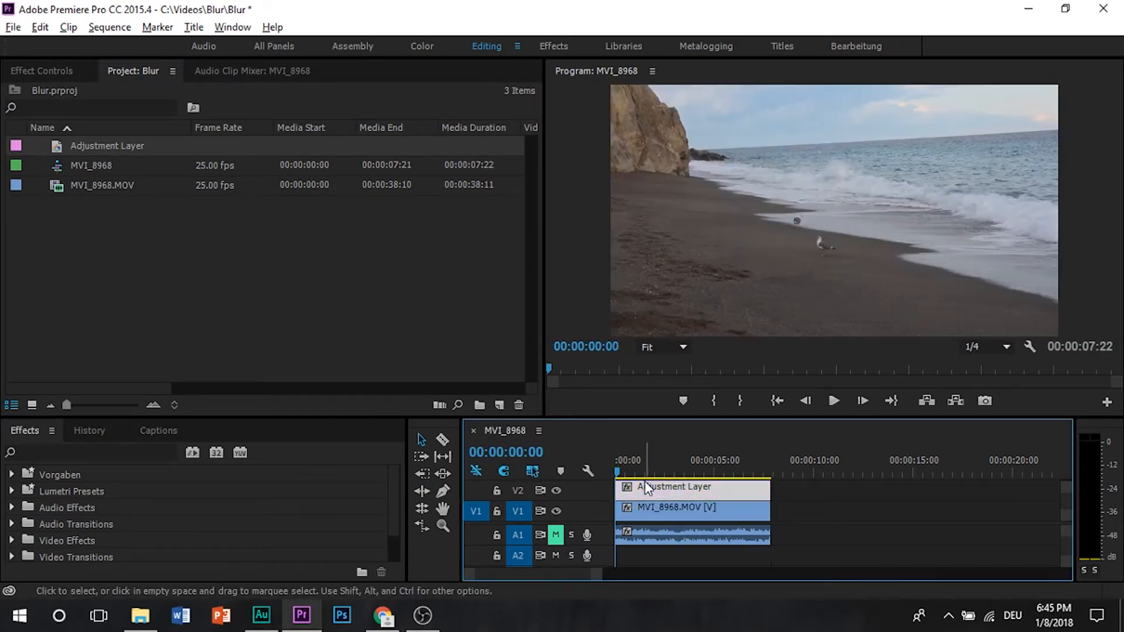
click(42, 70)
scroll(662, 521, up, 1)
scroll(662, 520, up, 1)
drag(526, 574, 490, 574)
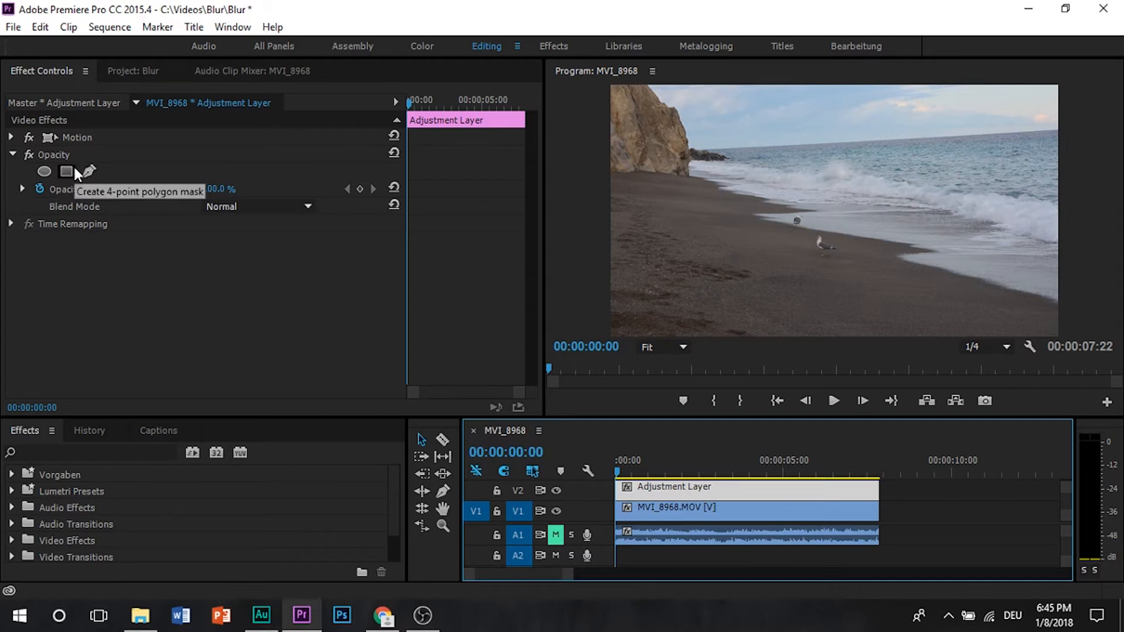
click(44, 170)
drag(813, 202, 804, 237)
drag(831, 312, 811, 254)
drag(845, 214, 824, 247)
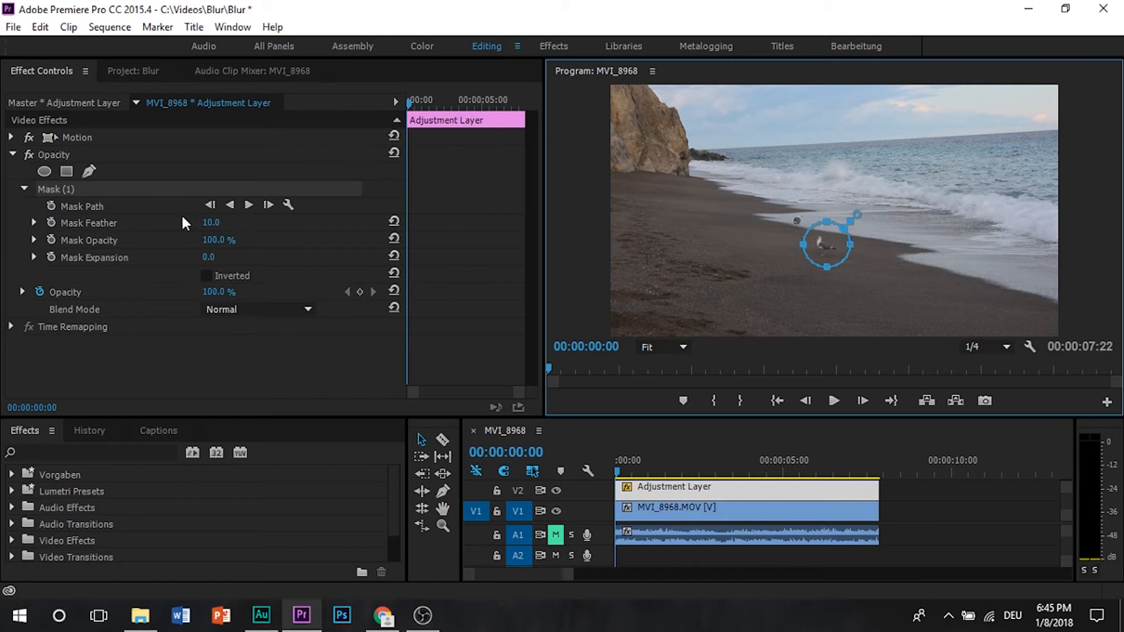
Step: Enable keyframing for the Mask Path and track the mask forward from the first frame, stopping the tracking at 00:00:00:05
click(52, 204)
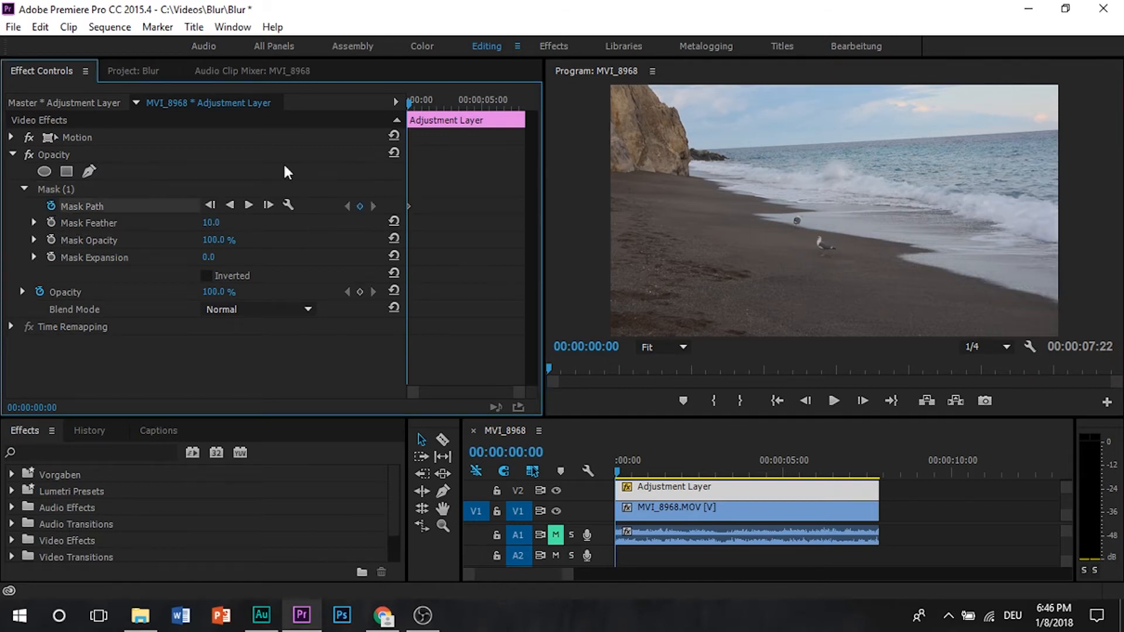
click(246, 205)
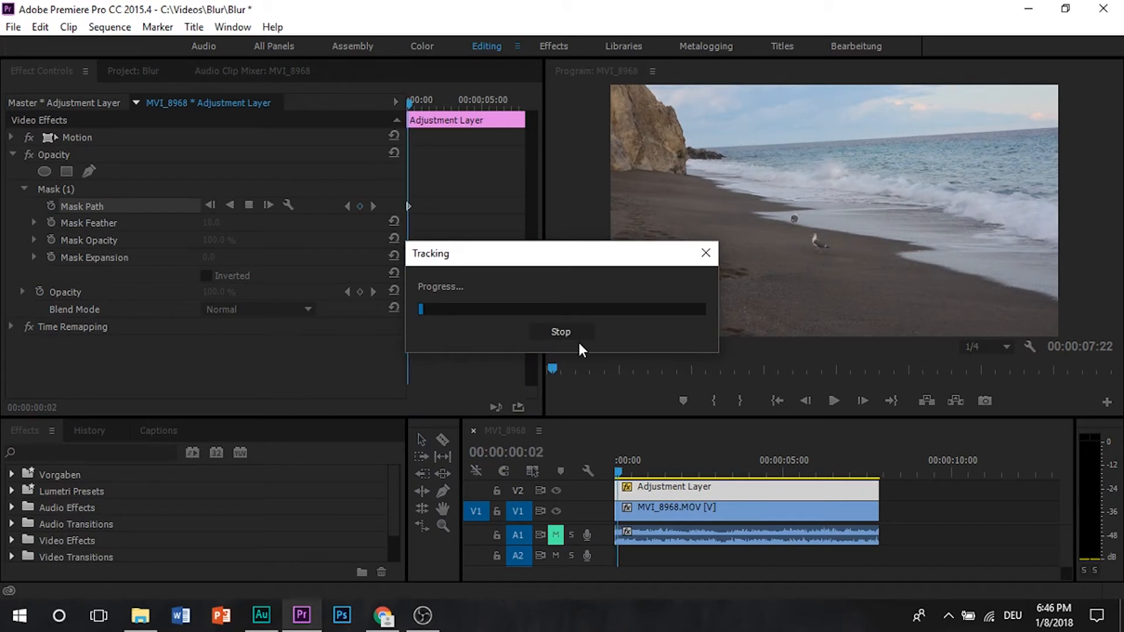
click(561, 331)
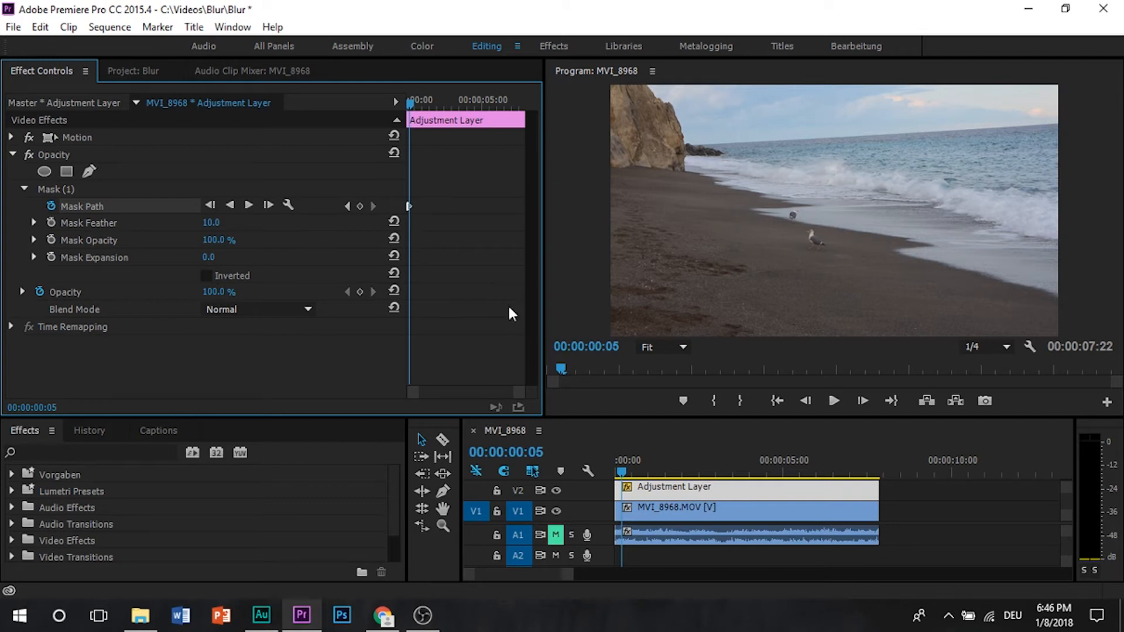
Step: Add a Mask Path keyframe at 00:00:00:05 and re-center the mask on the seagull at 00:00:00:07
click(90, 188)
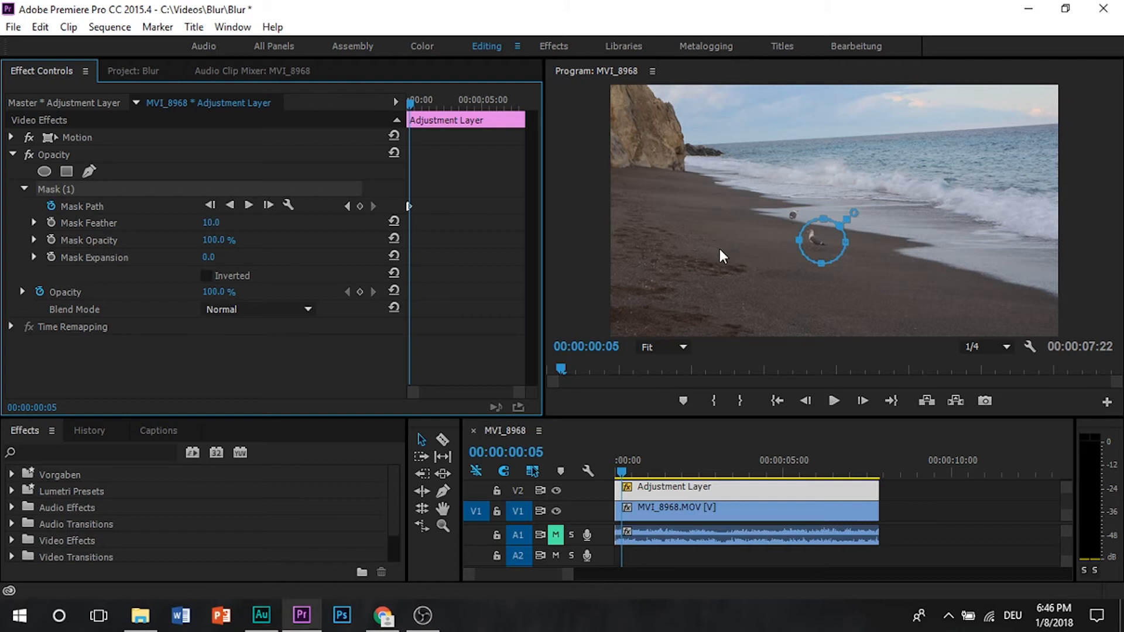
click(361, 207)
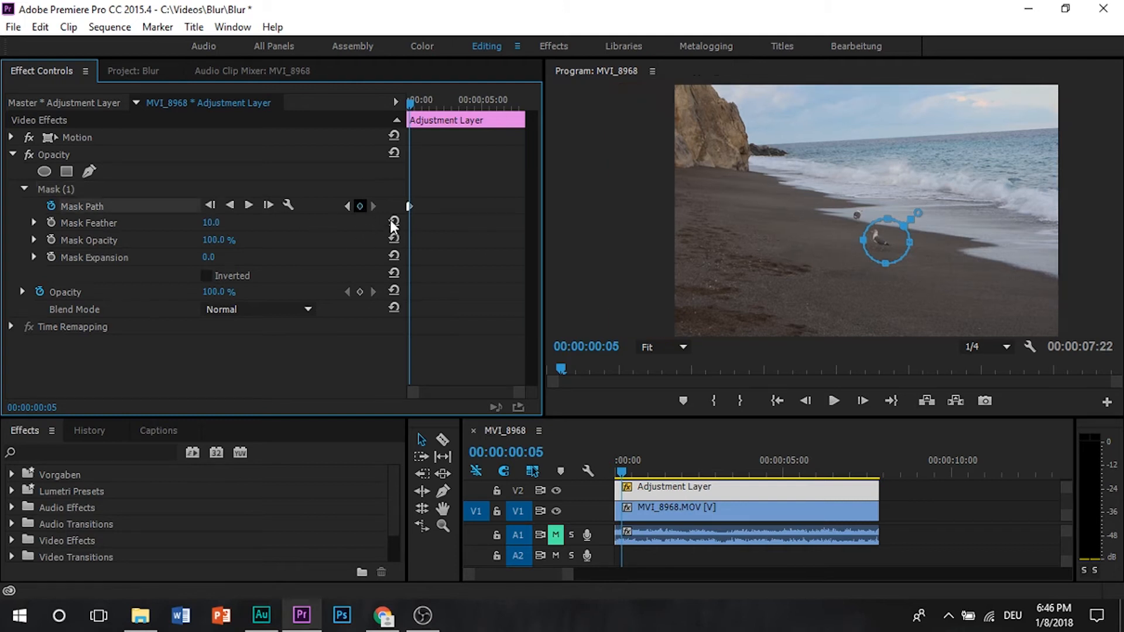
drag(622, 475, 624, 472)
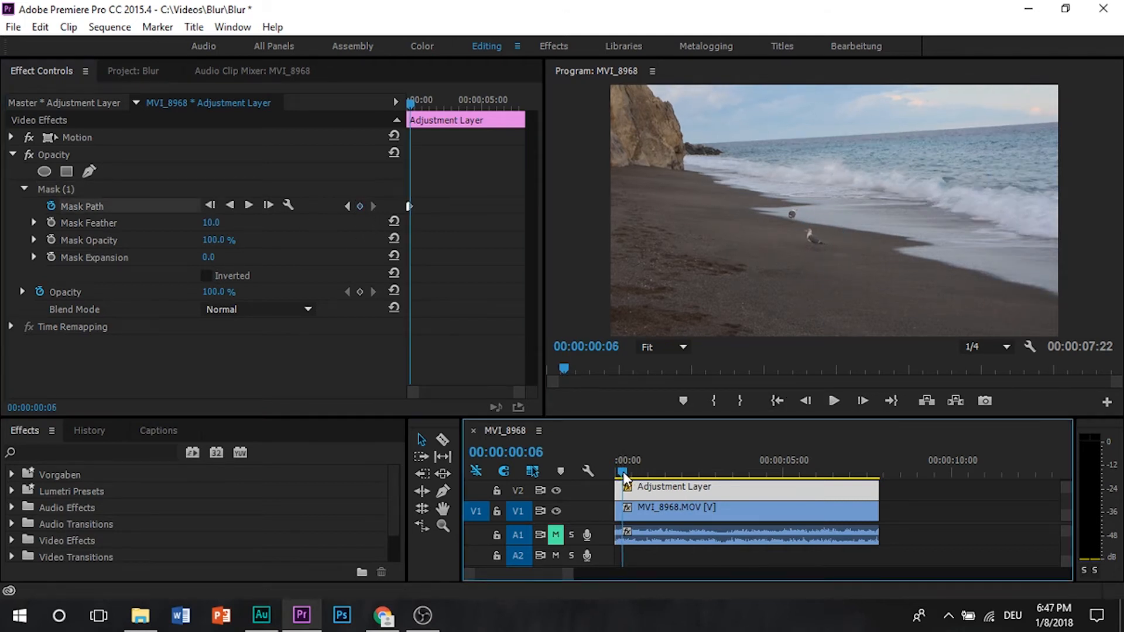
click(69, 191)
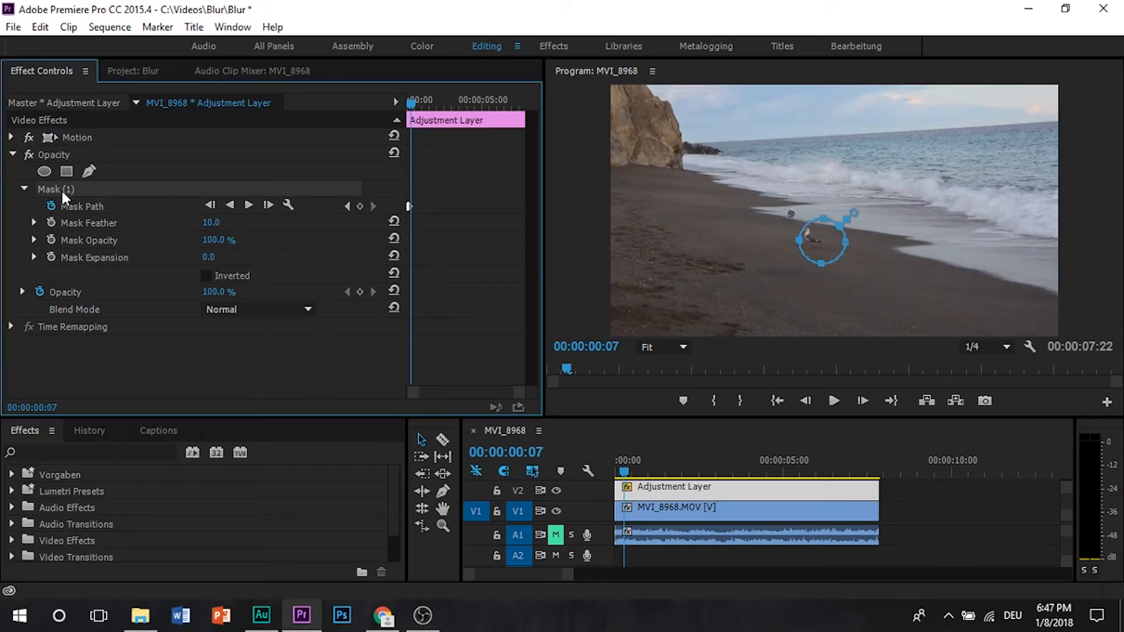
drag(822, 243, 805, 239)
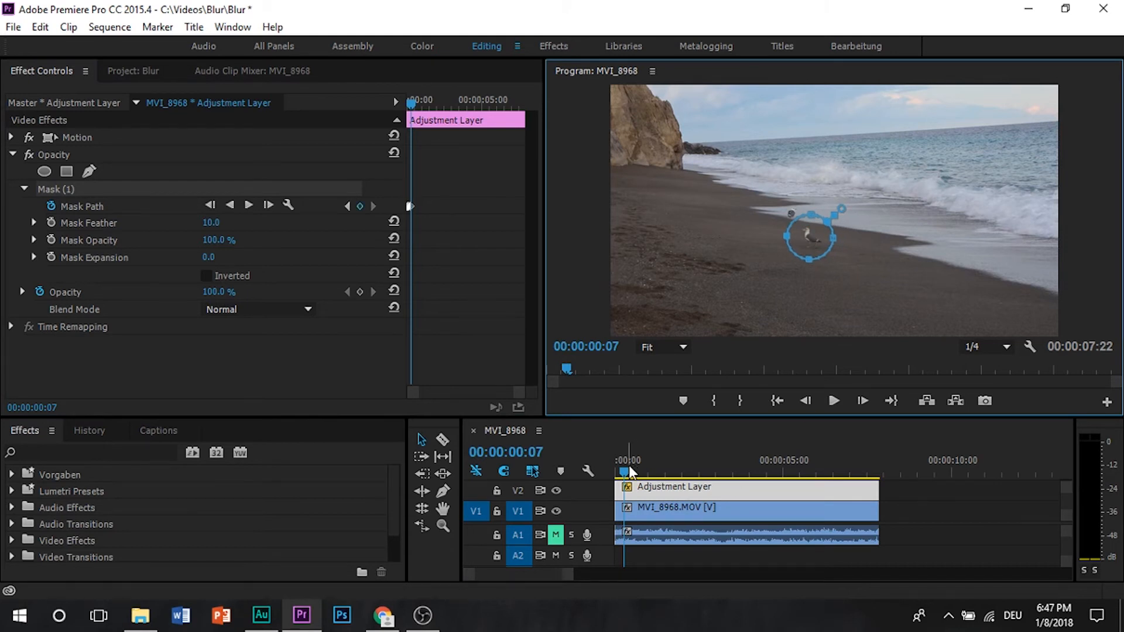
Step: Re-center the mask on the seagull at two further frames, the last at 00:00:00:16, and track it forward to the clip's end
drag(628, 470, 634, 477)
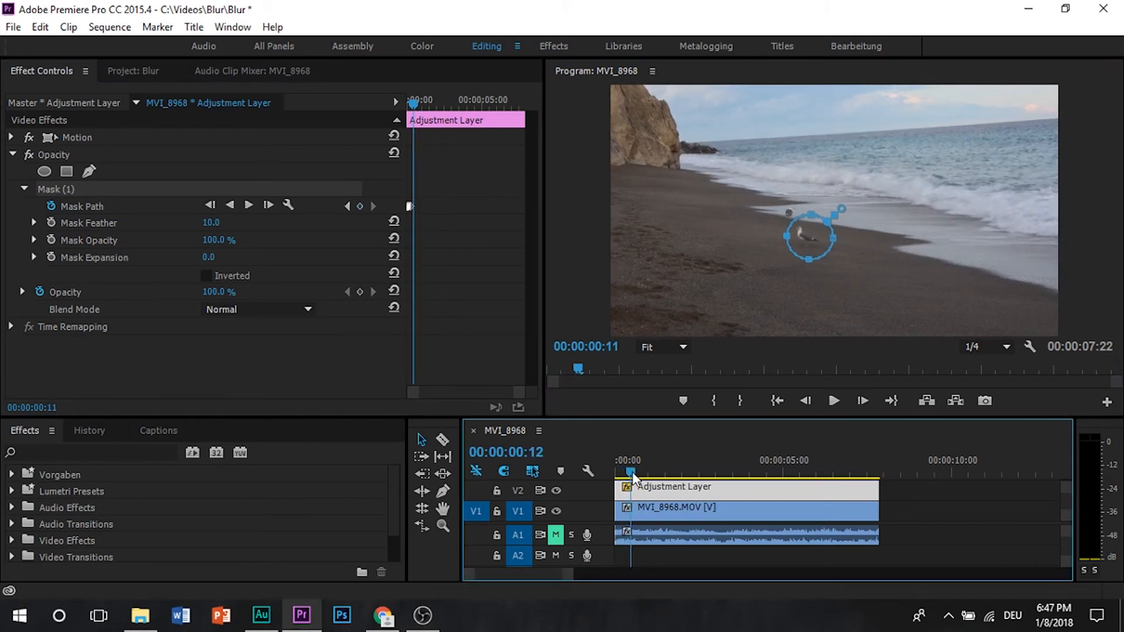
drag(812, 241, 804, 240)
drag(634, 468, 637, 471)
click(800, 237)
drag(800, 237, 795, 237)
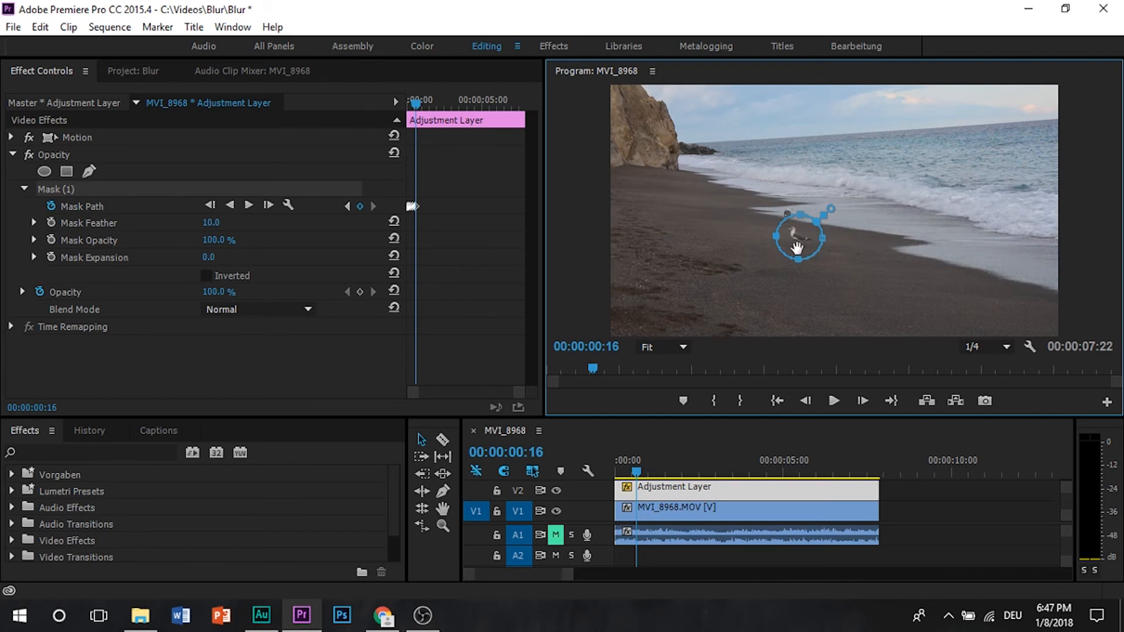
click(248, 204)
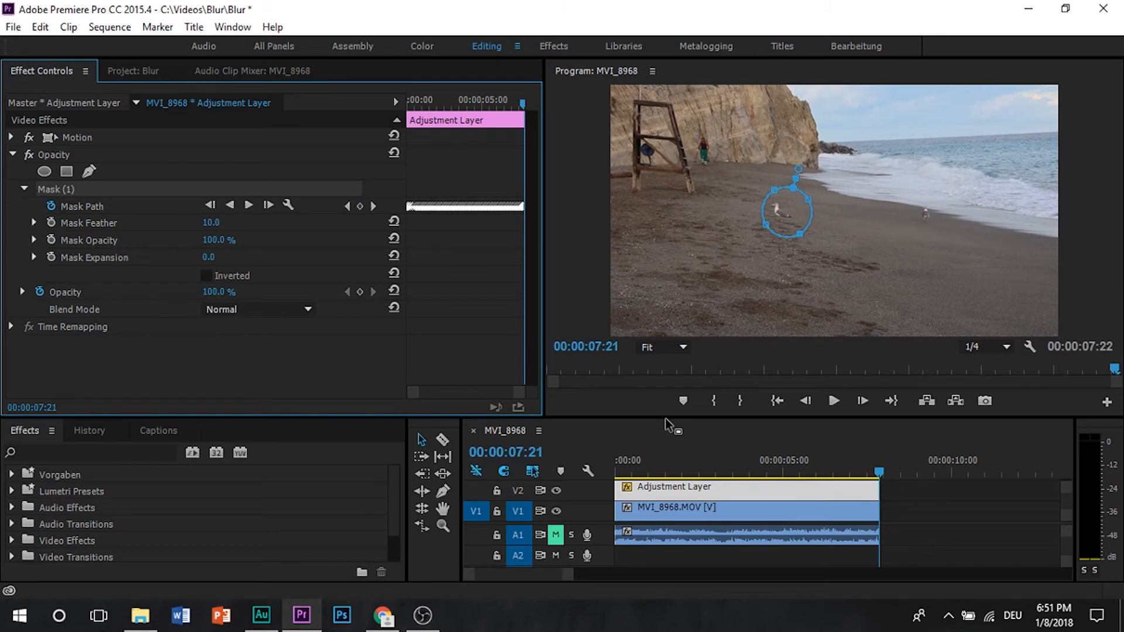
Step: Search the effects for "blur" and apply Fast Blur to the adjustment layer
click(69, 448)
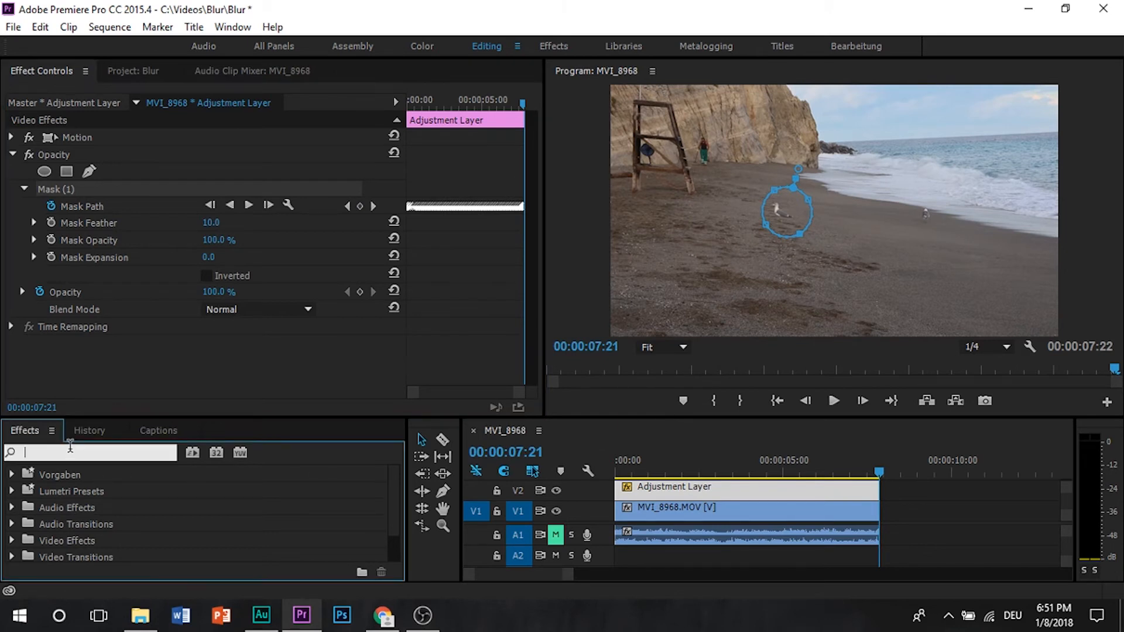
text(blur)
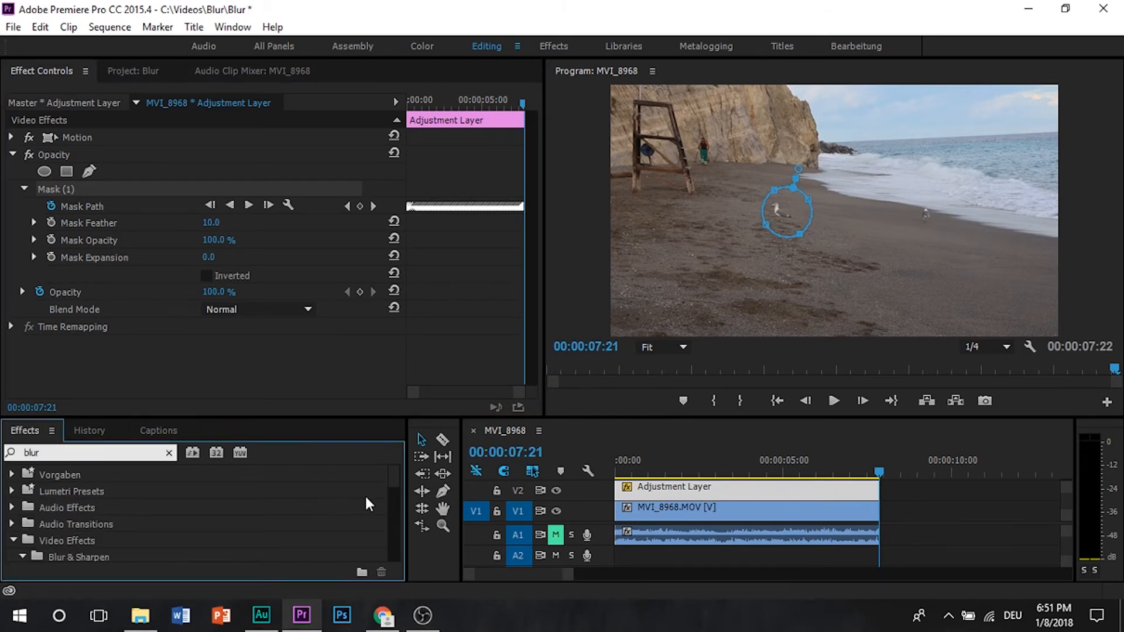
drag(391, 484, 388, 528)
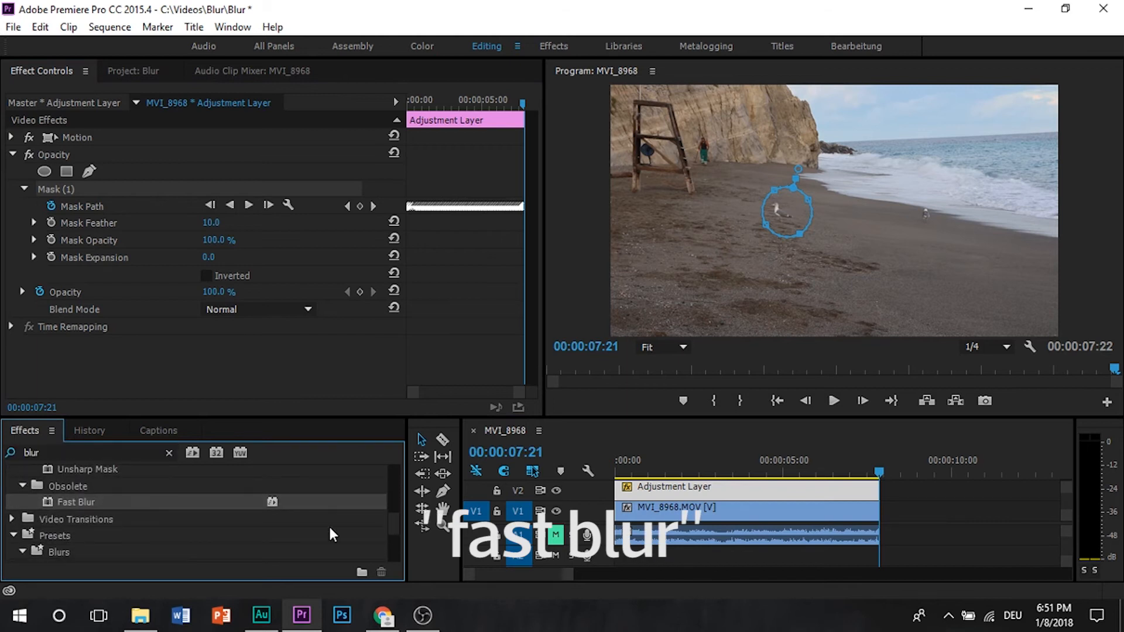
drag(75, 503, 647, 491)
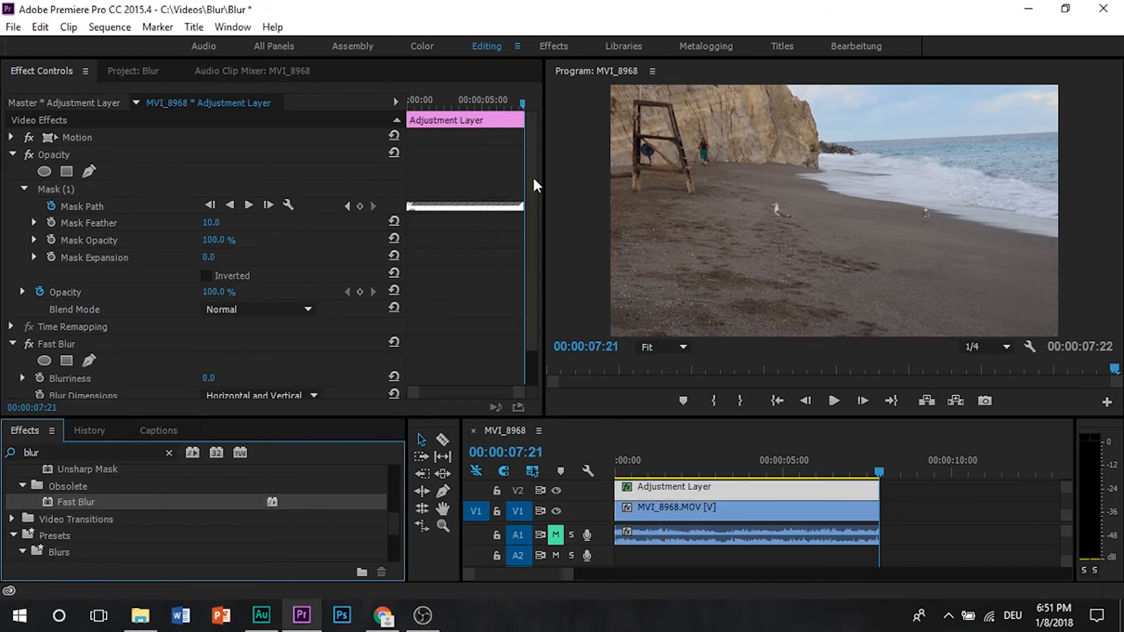
Step: Set the Fast Blur effect's Blurriness to 80
scroll(528, 184, down, 1)
scroll(528, 184, down, 1)
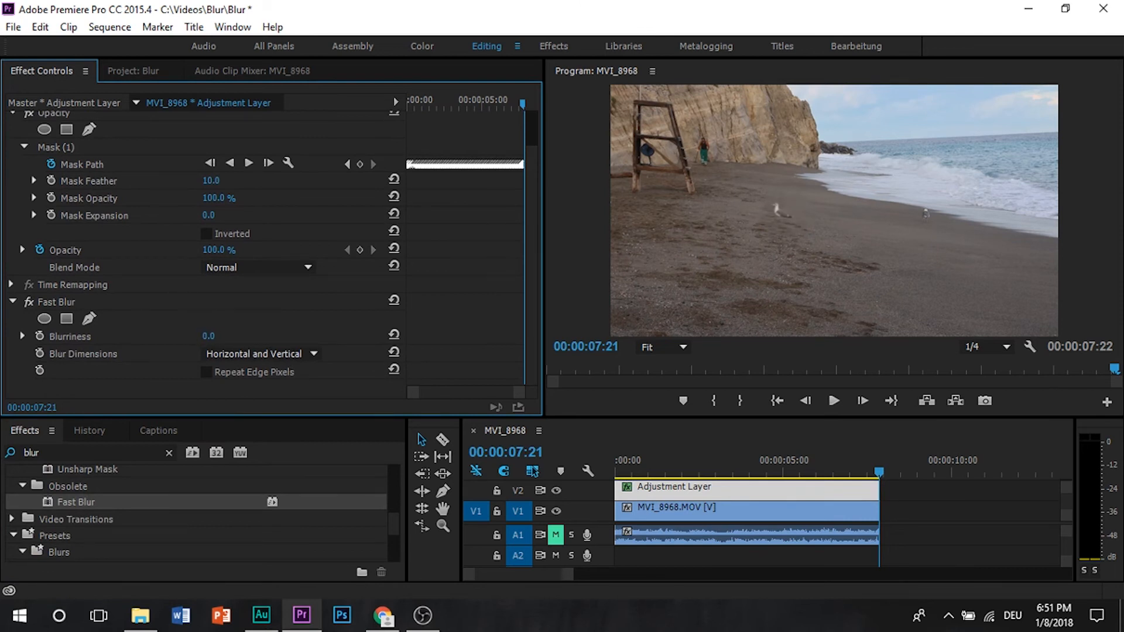
mouse_move(209, 336)
mouse_down()
mouse_move(242, 336)
mouse_move(215, 336)
mouse_move(226, 336)
mouse_up()
Step: Set the opacity mask's Feather to 21 and Expansion to 5, and play the sequence to preview the tracked blur
drag(531, 246, 532, 196)
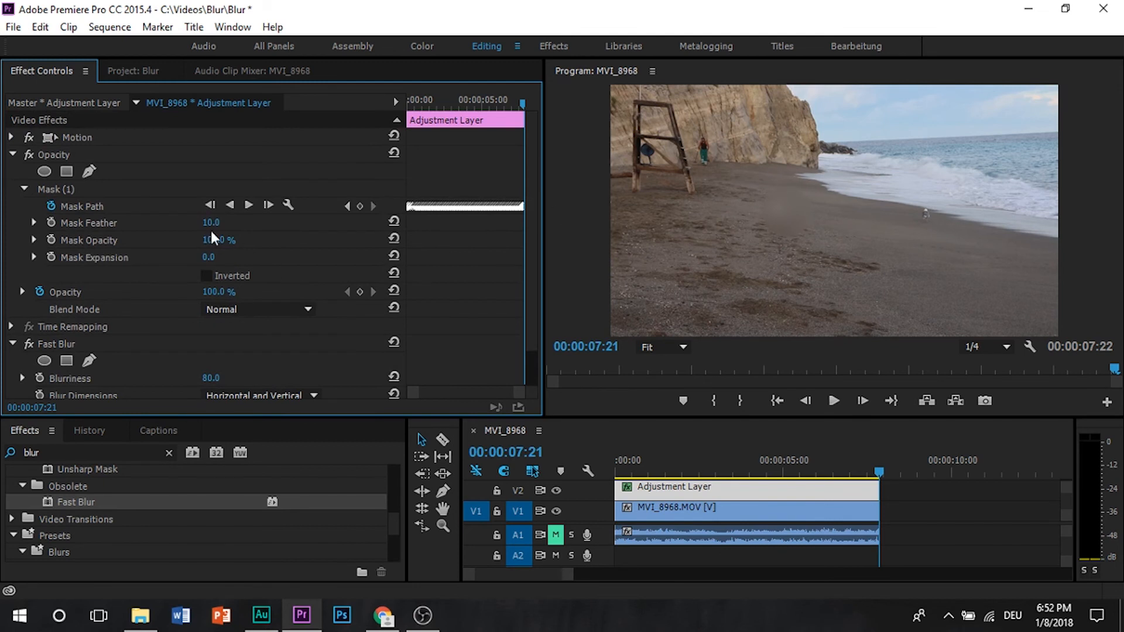
mouse_move(212, 226)
mouse_down()
mouse_move(232, 225)
mouse_move(220, 227)
mouse_up()
mouse_move(209, 257)
mouse_down()
mouse_move(226, 257)
mouse_move(211, 257)
mouse_up()
key(space)
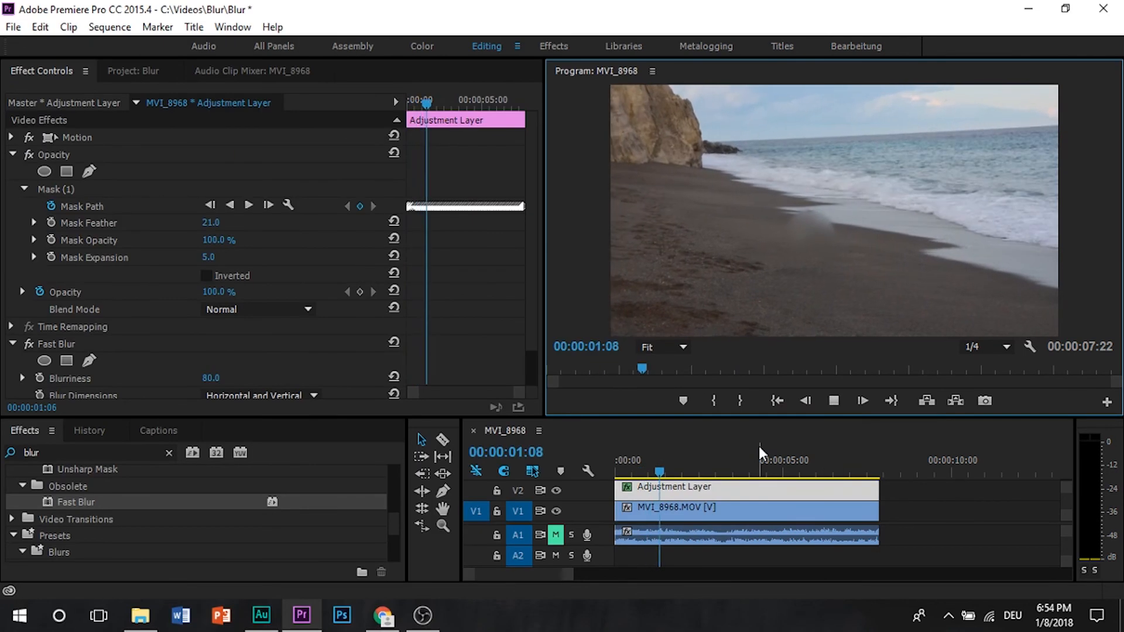